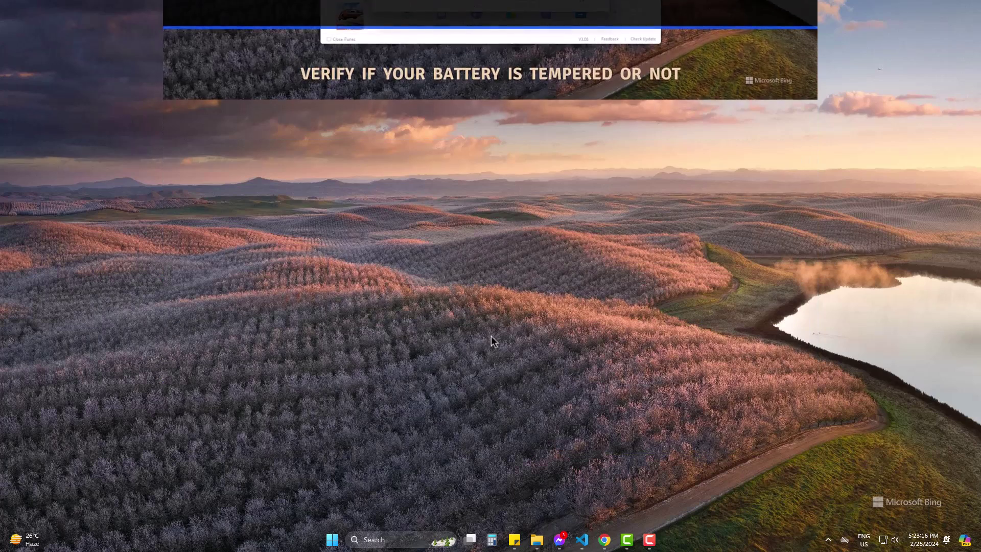
Search Google for '3u tools' in Chrome and open the official 3uTools site at 3u.com.
{"action": "left_click", "coordinate": [648, 13]}
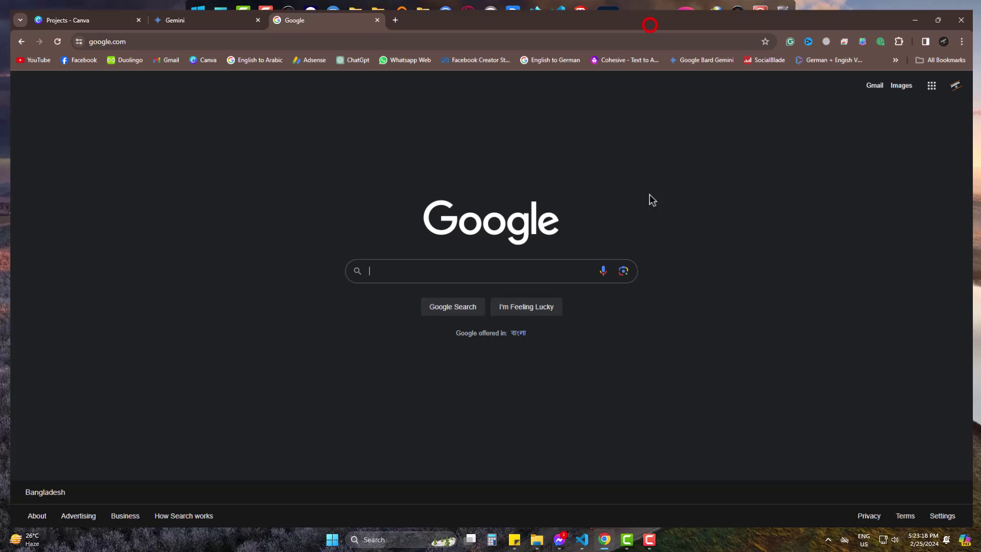
{"action": "left_click", "coordinate": [514, 265]}
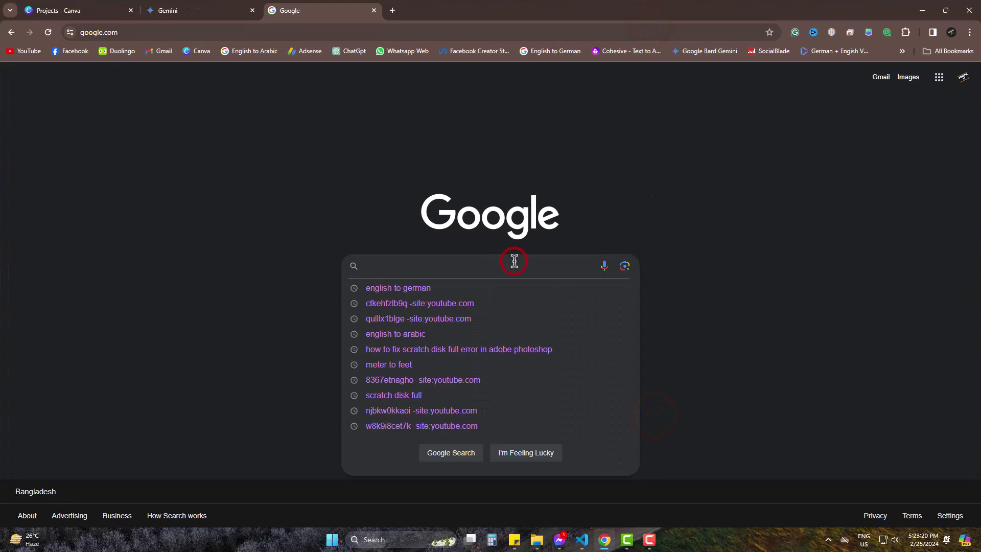
{"action": "type", "text": "3u tools"}
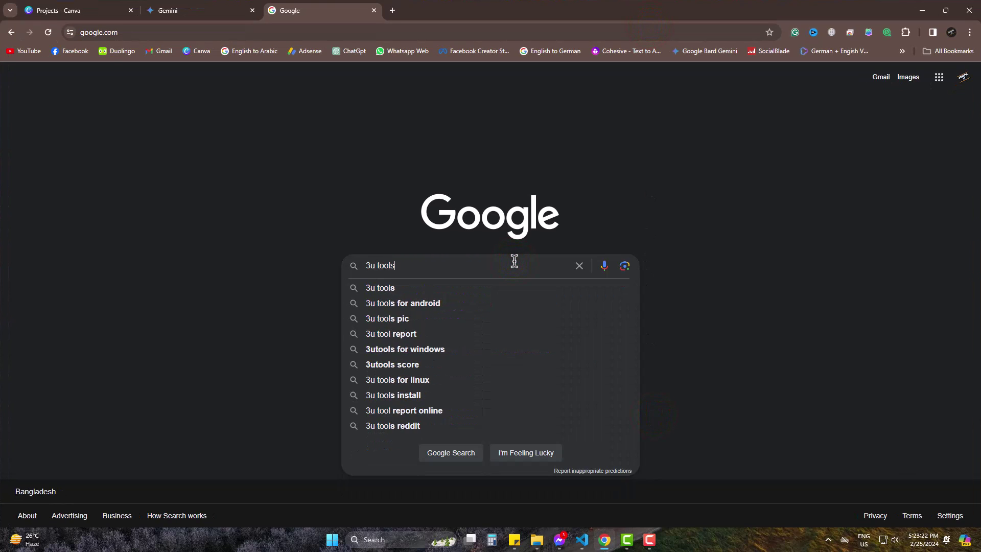
{"action": "key", "text": "Return"}
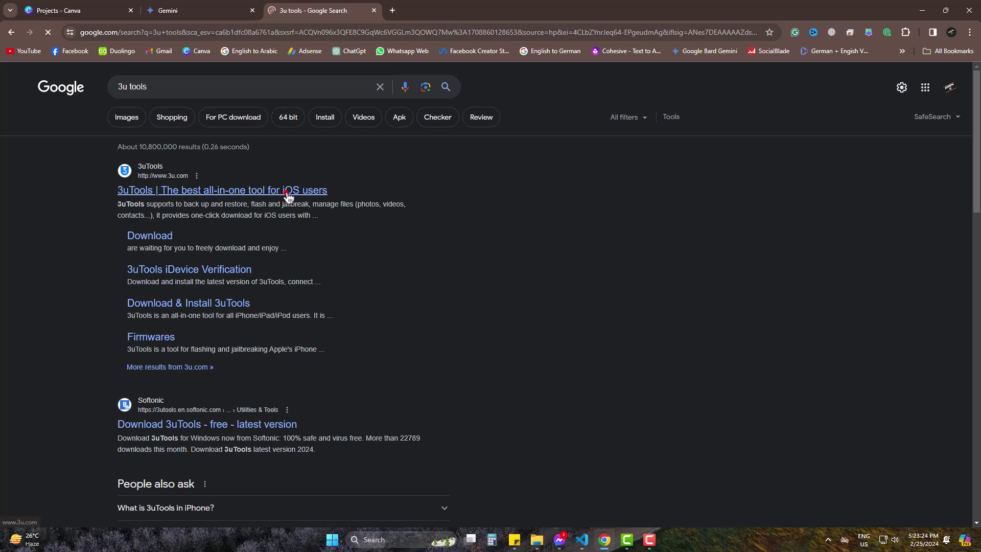
{"action": "left_click", "coordinate": [287, 190]}
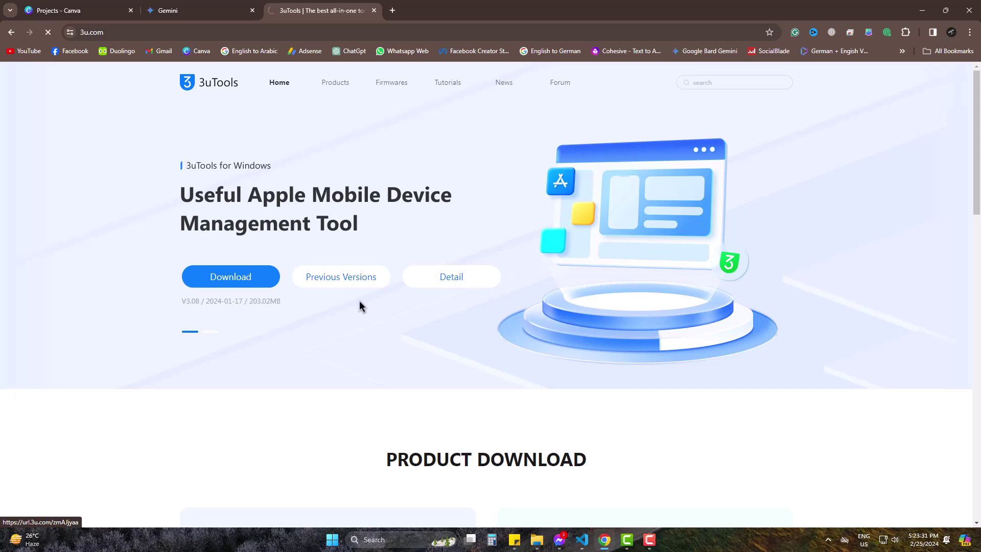
Download the 3uTools V3.08 Windows installer (about 203 MB) and run it.
{"action": "left_click", "coordinate": [492, 316]}
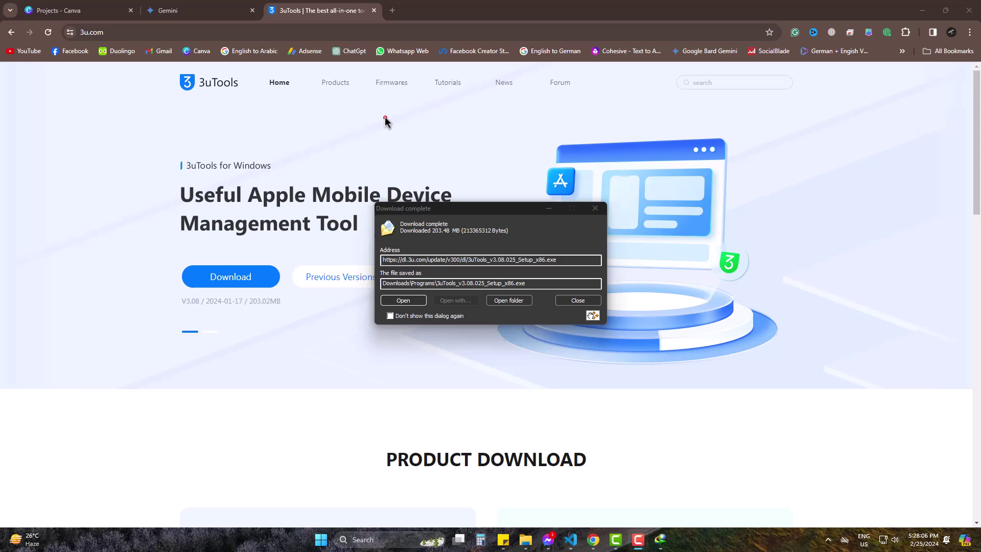
{"action": "left_click", "coordinate": [413, 300]}
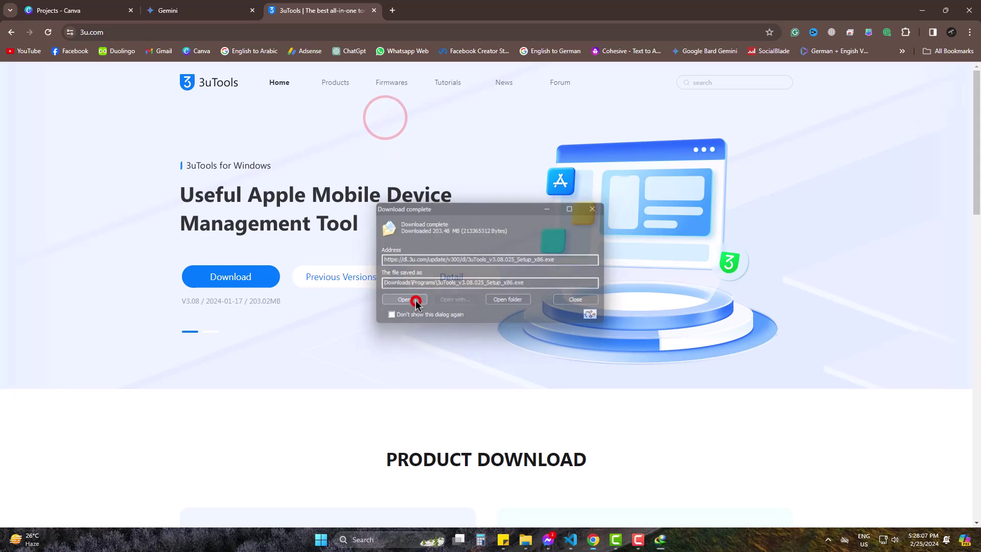
Accept the EULA and Privacy Policy and install 3uTools.
{"action": "left_click", "coordinate": [921, 11]}
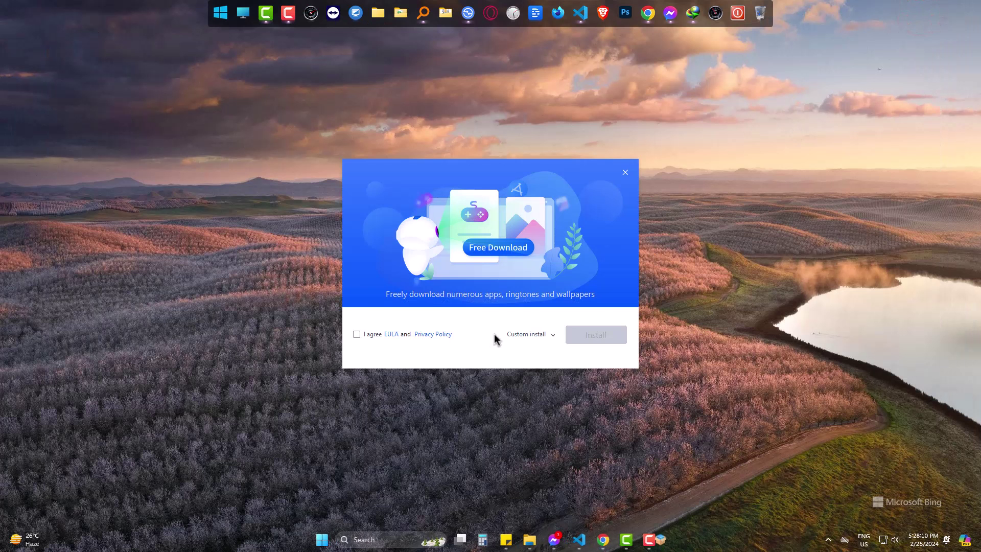
{"action": "left_click", "coordinate": [356, 334]}
{"action": "left_click", "coordinate": [595, 334]}
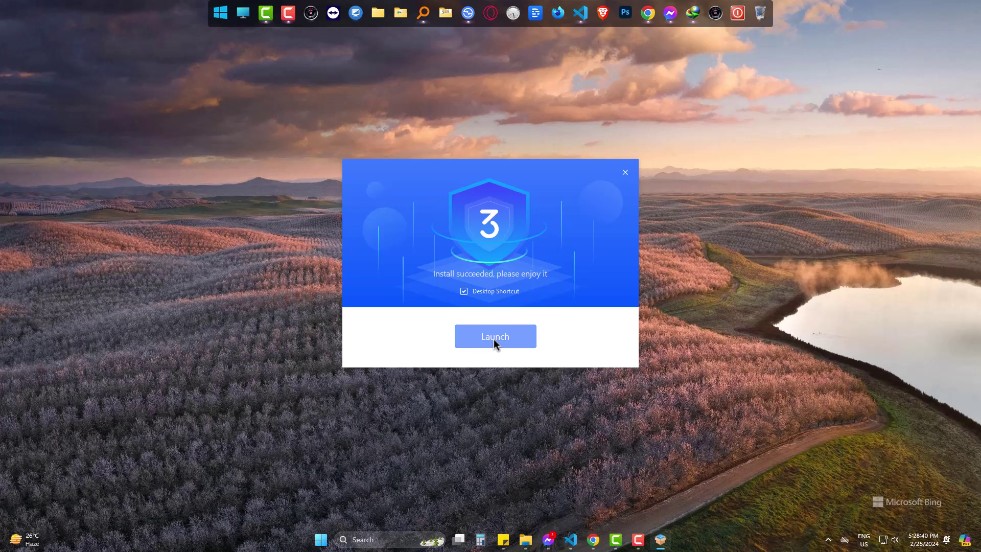
{"action": "left_click", "coordinate": [494, 339]}
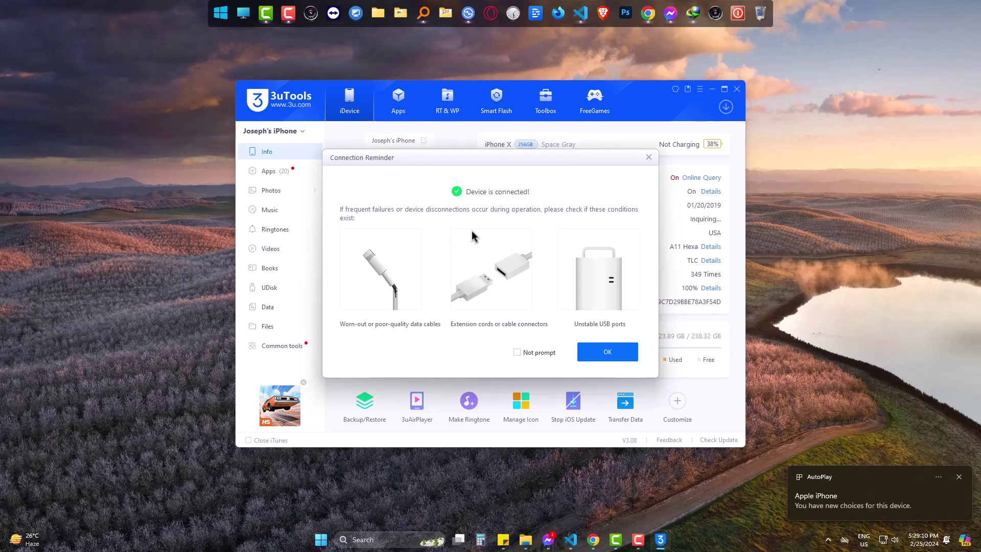
Dismiss the Connection Reminder to reveal the iPhone X info page.
{"action": "left_click", "coordinate": [608, 351]}
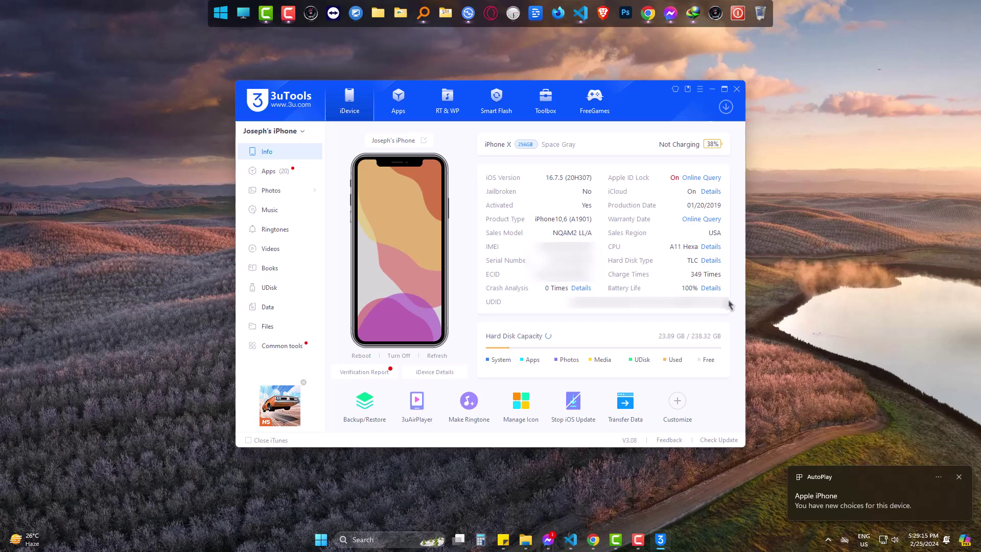
Open the iPhone's Internal Storage (211 GB free of 238 GB) in File Explorer.
{"action": "left_click", "coordinate": [712, 292]}
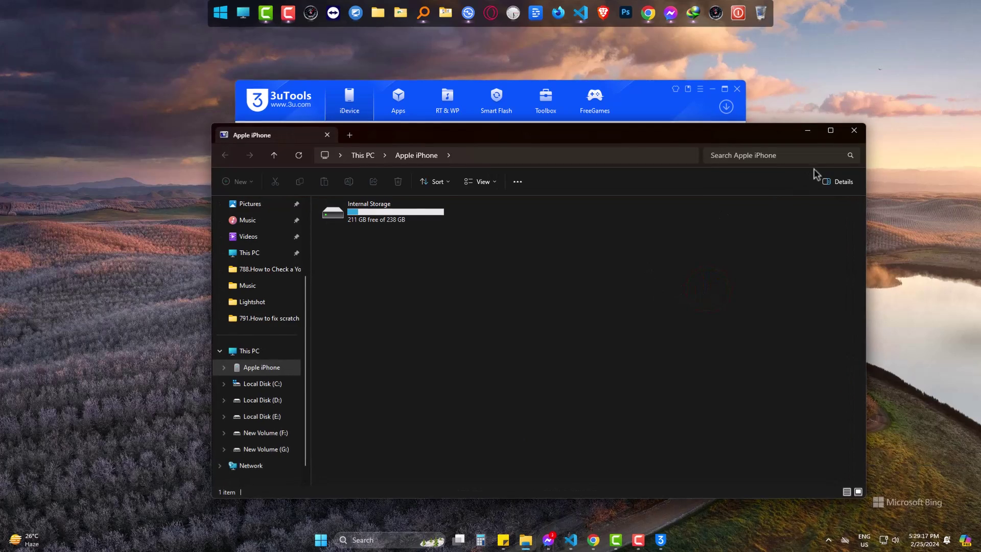